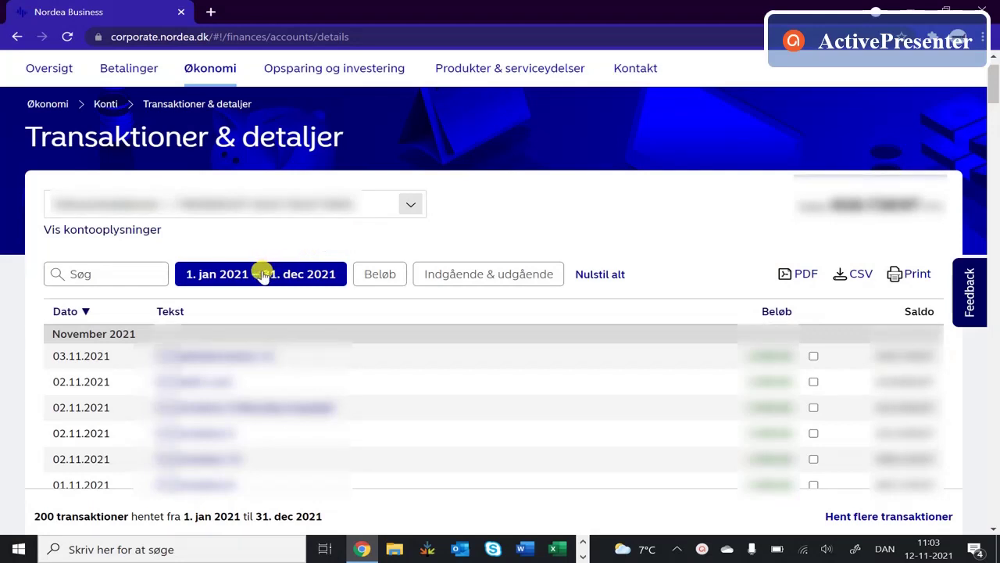
# Set the transaction filter's start date to 1 July 2021.
pyautogui.click(252, 272)
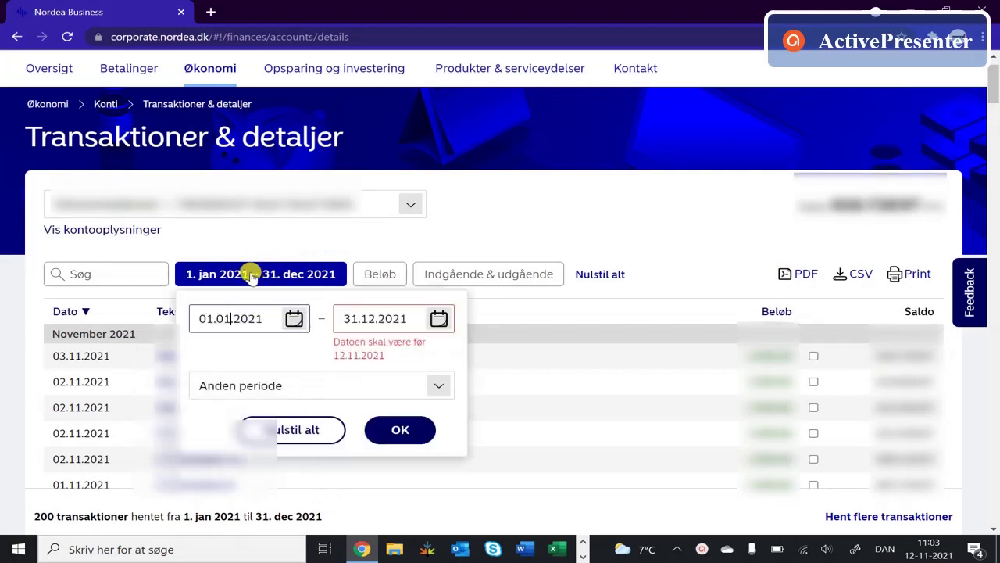
pyautogui.click(293, 317)
pyautogui.click(393, 337)
pyautogui.click(393, 336)
pyautogui.click(393, 337)
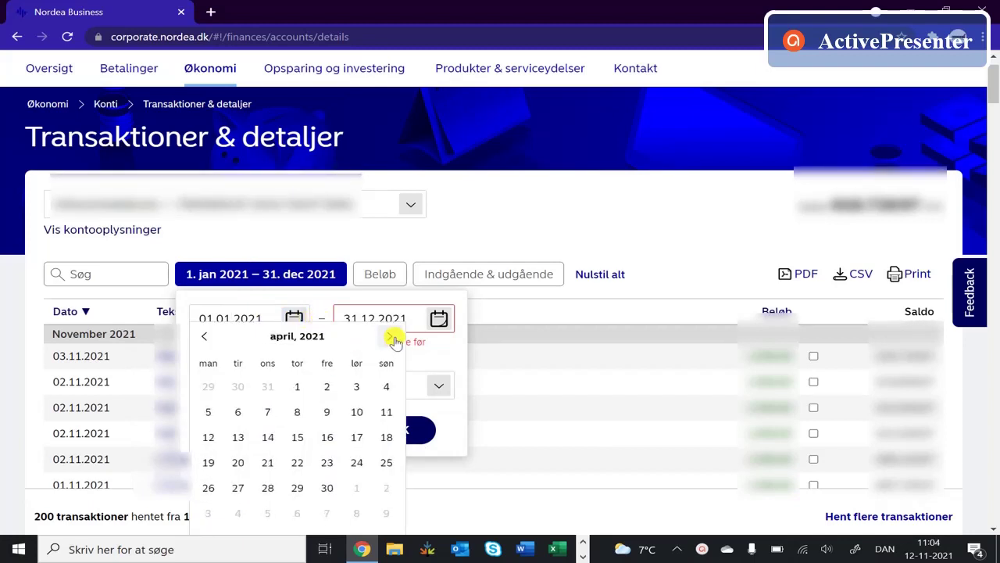
pyautogui.click(393, 337)
pyautogui.click(392, 336)
pyautogui.click(393, 337)
pyautogui.click(297, 386)
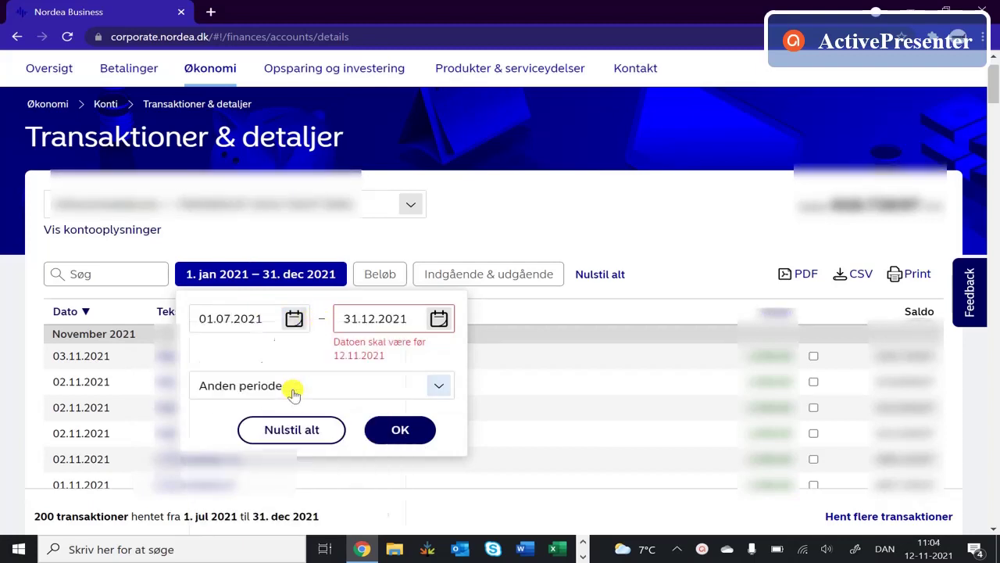
# Set the end date to 30 September 2021 and apply the date range.
pyautogui.click(438, 318)
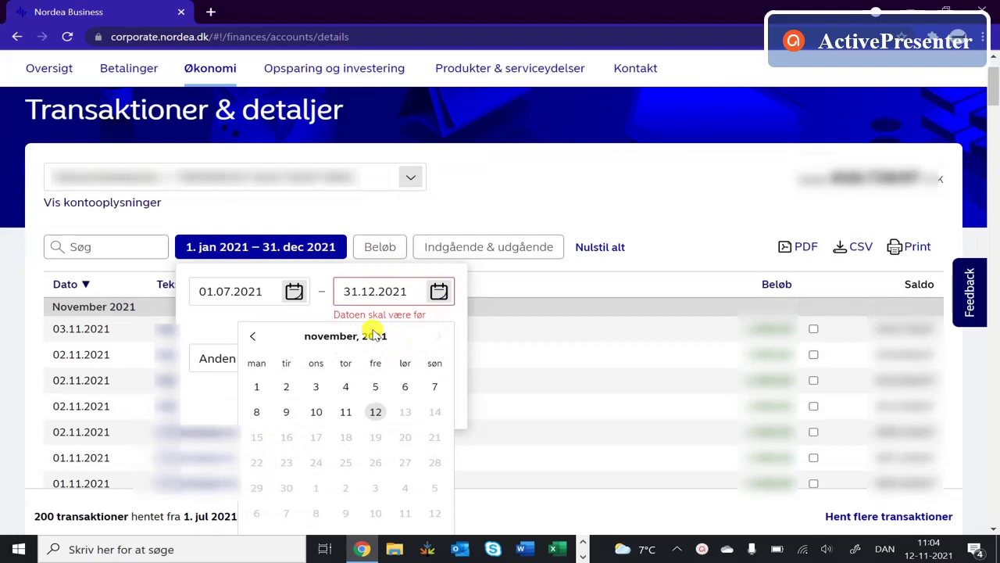
pyautogui.click(253, 336)
pyautogui.click(253, 336)
pyautogui.click(252, 336)
pyautogui.click(439, 337)
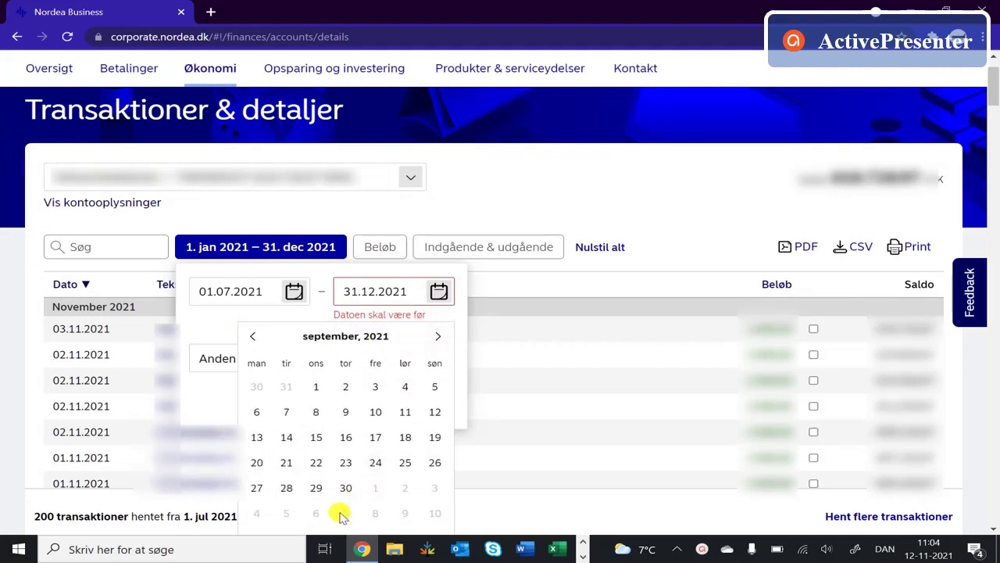
pyautogui.click(346, 488)
pyautogui.click(399, 376)
pyautogui.click(412, 379)
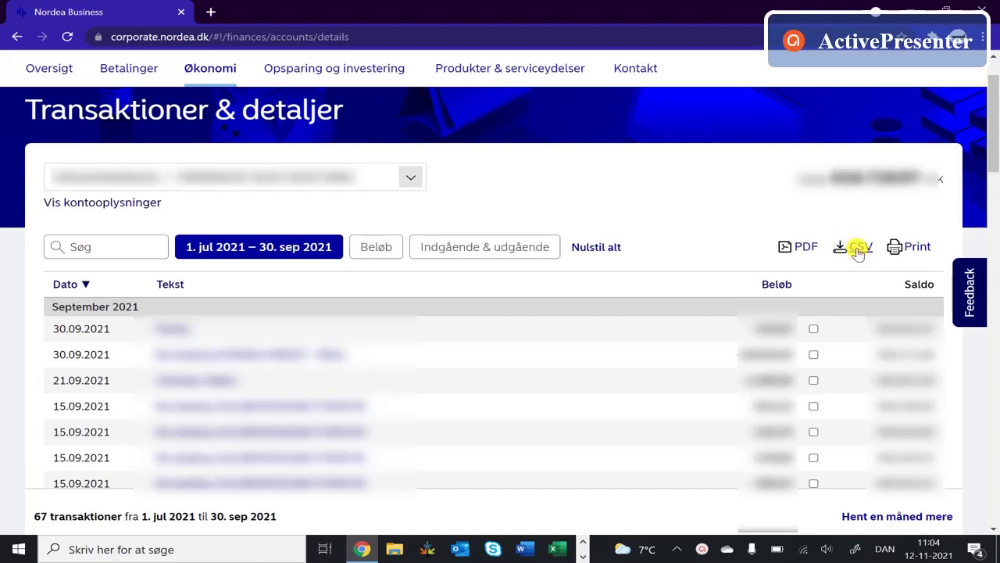
# Download the filtered transactions as a CSV file and open it in Excel.
pyautogui.click(858, 249)
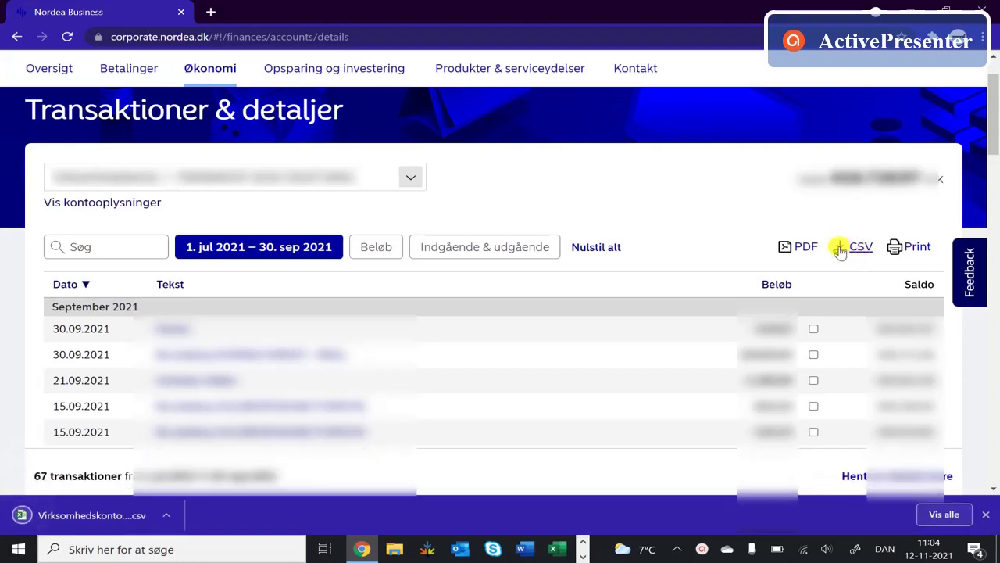
pyautogui.click(63, 516)
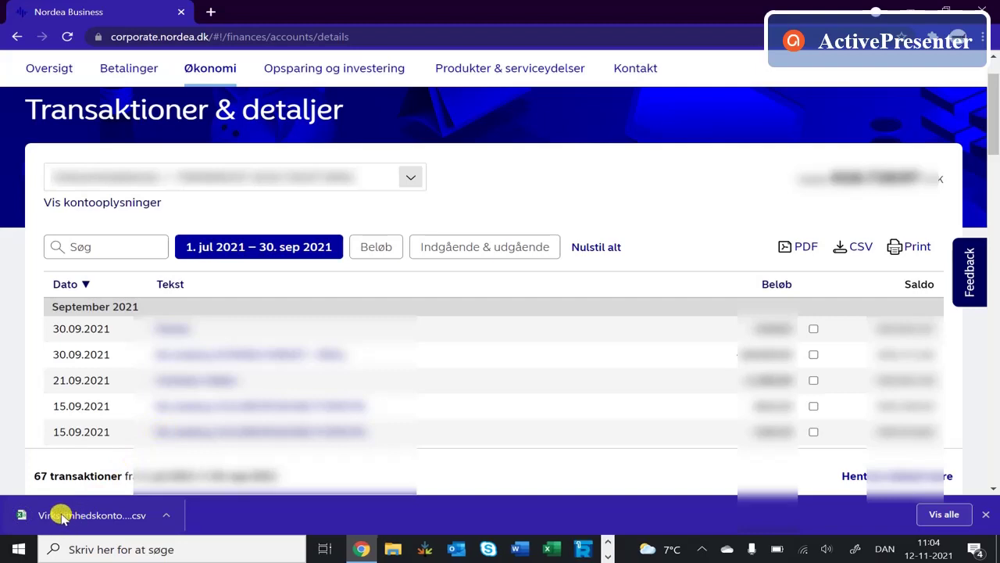
pyautogui.click(165, 515)
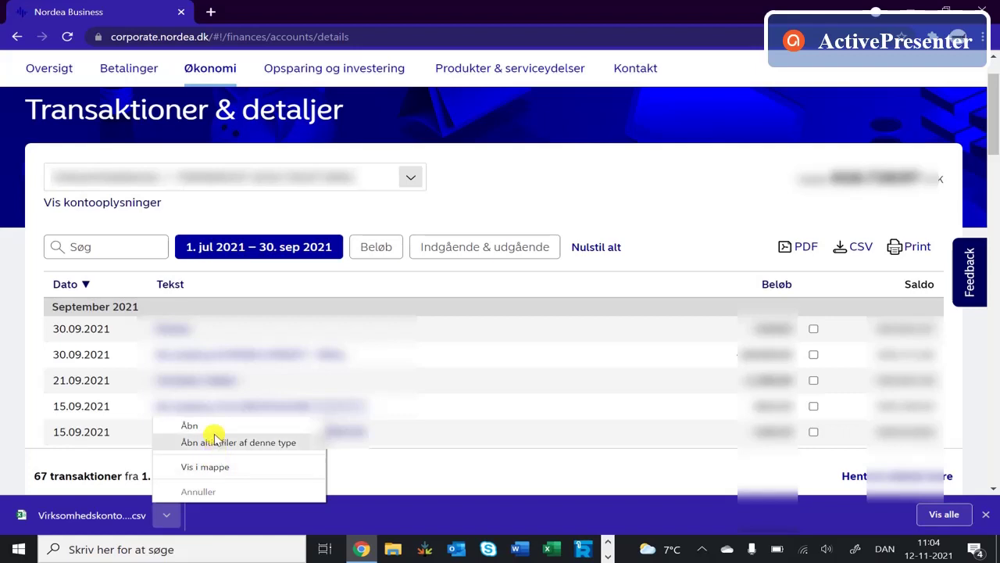
pyautogui.click(246, 426)
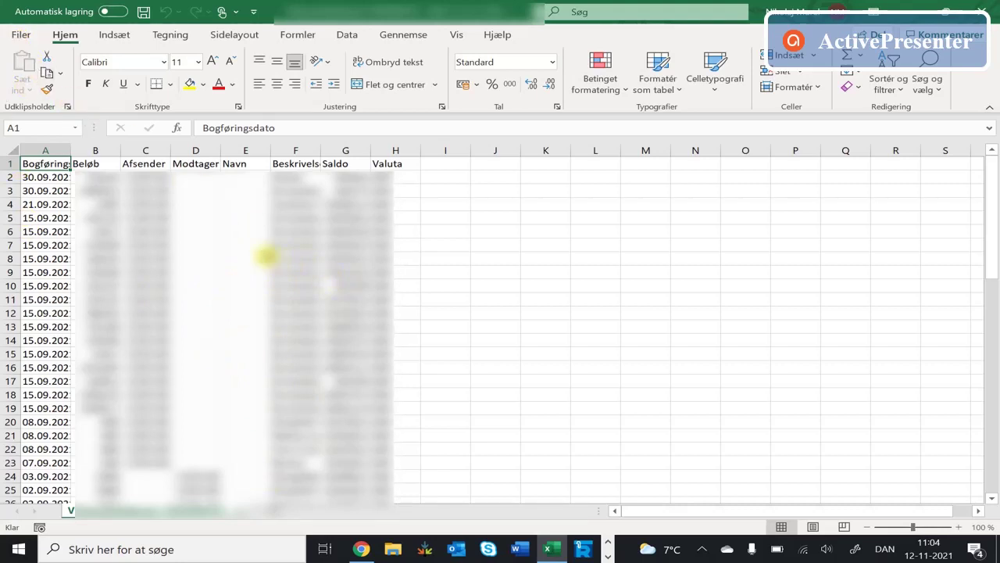
# Check the booking date, Beløb and Beskrivelse values, then select the Afsender column.
pyautogui.click(50, 179)
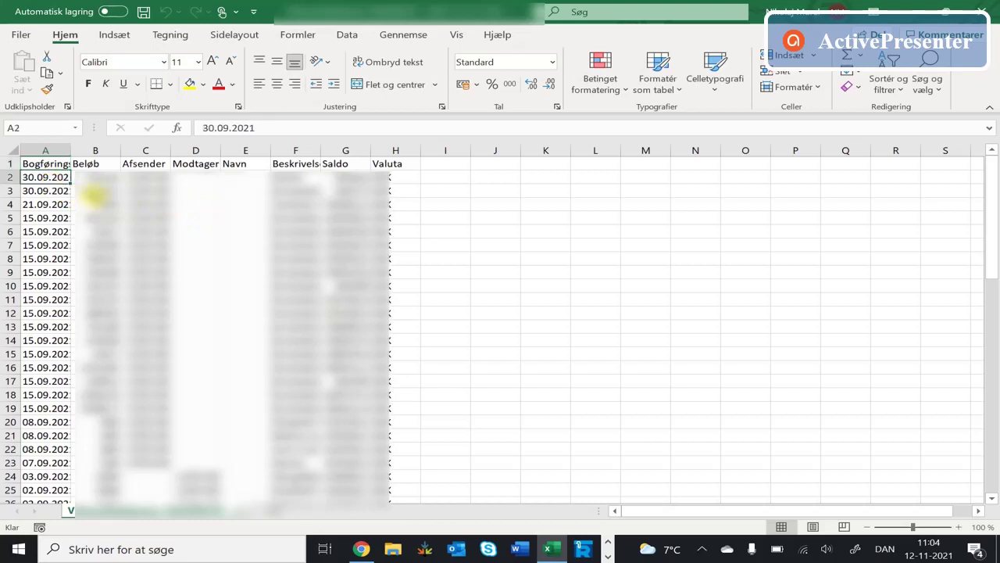
pyautogui.click(100, 203)
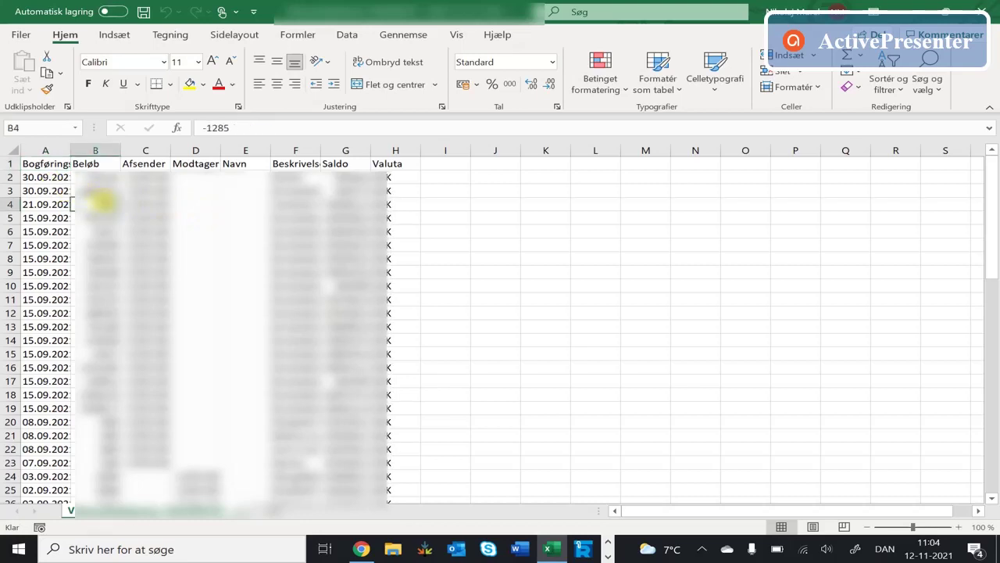
pyautogui.click(281, 204)
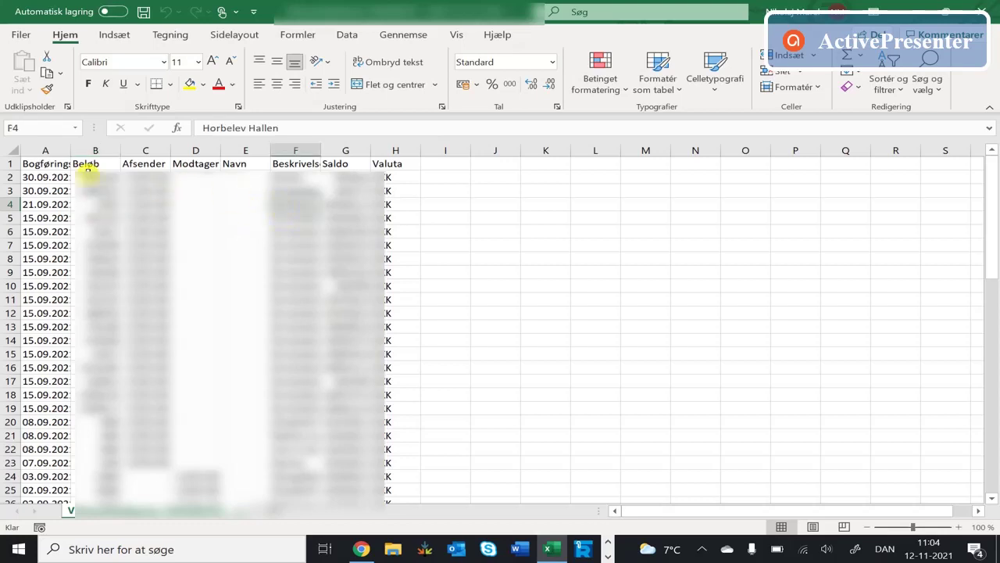
pyautogui.click(144, 152)
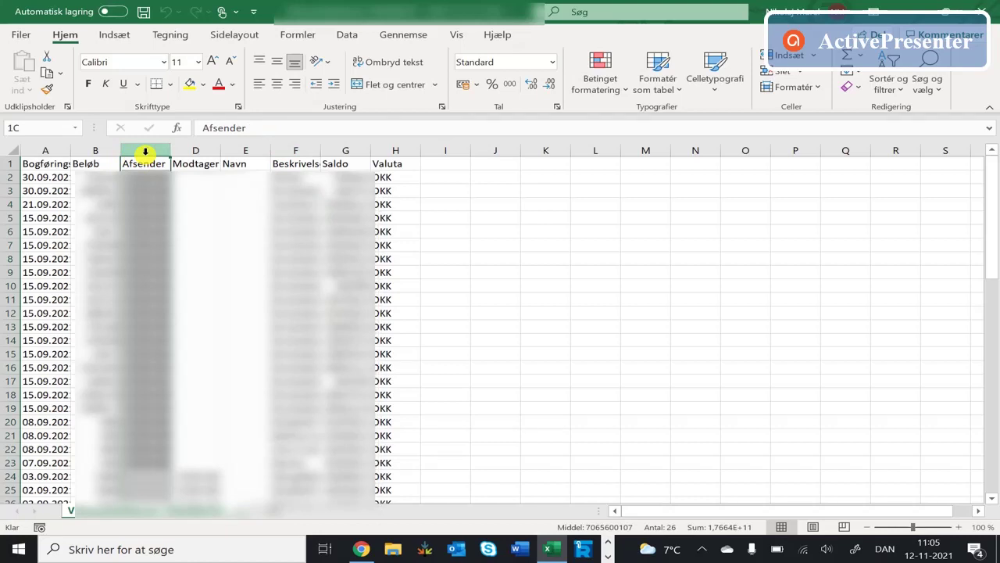
# Delete the Afsender, Modtager and Navn columns.
pyautogui.moveTo(155, 154); pyautogui.dragTo(235, 158)
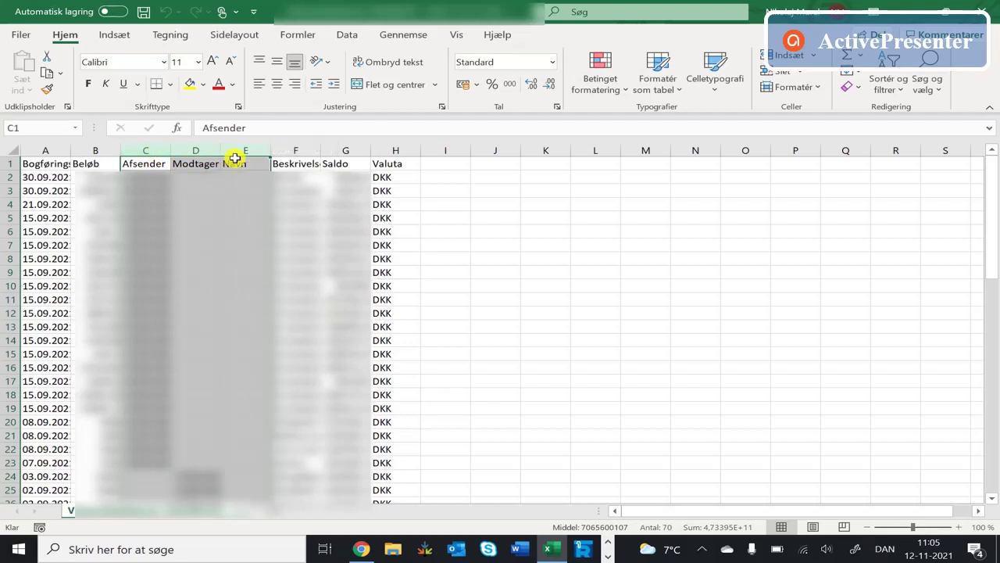
pyautogui.rightClick(228, 181)
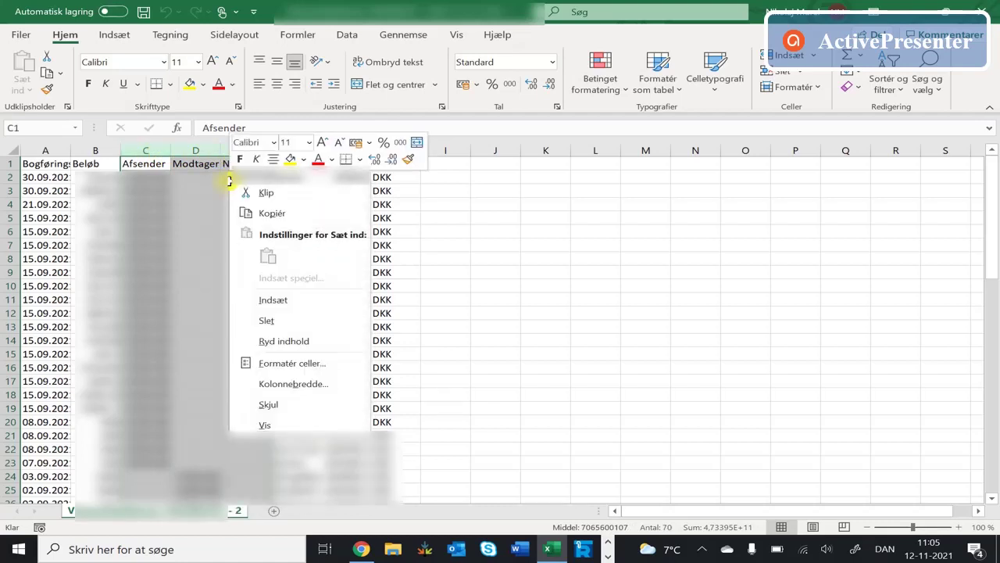
pyautogui.click(277, 320)
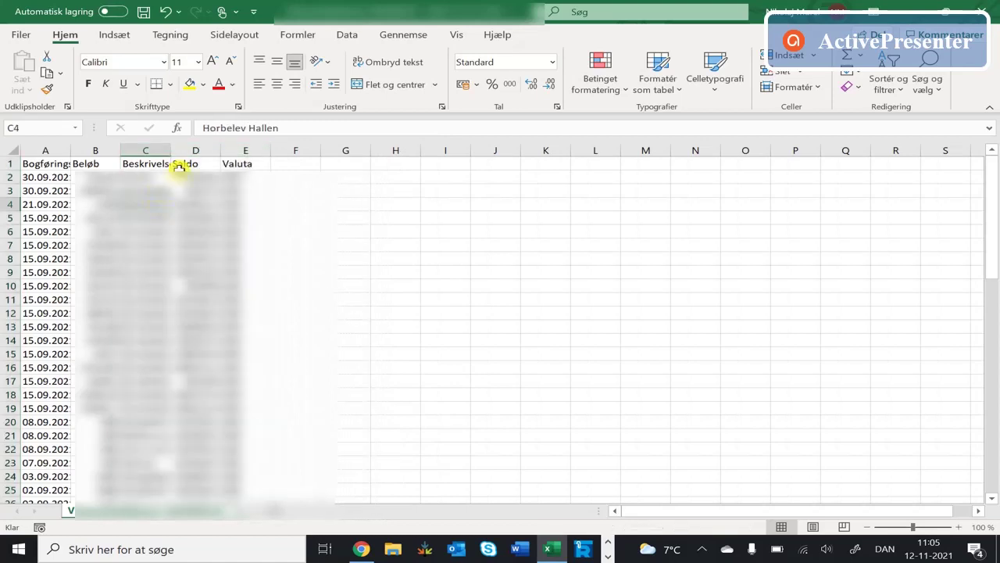
# Delete the Saldo and Valuta columns and autofit the Beskrivelse and date column widths.
pyautogui.click(192, 152)
pyautogui.moveTo(193, 152); pyautogui.dragTo(235, 156)
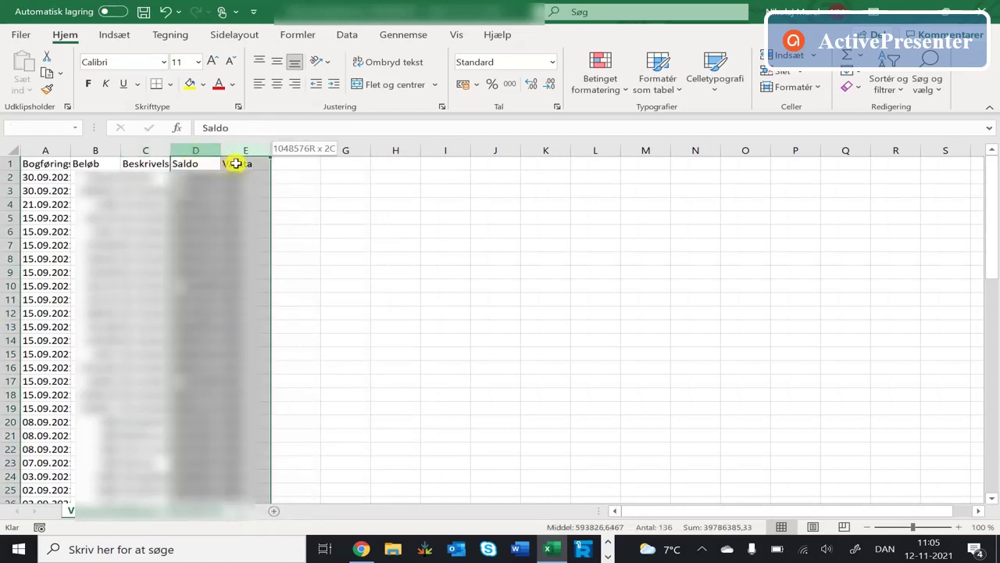
pyautogui.rightClick(225, 211)
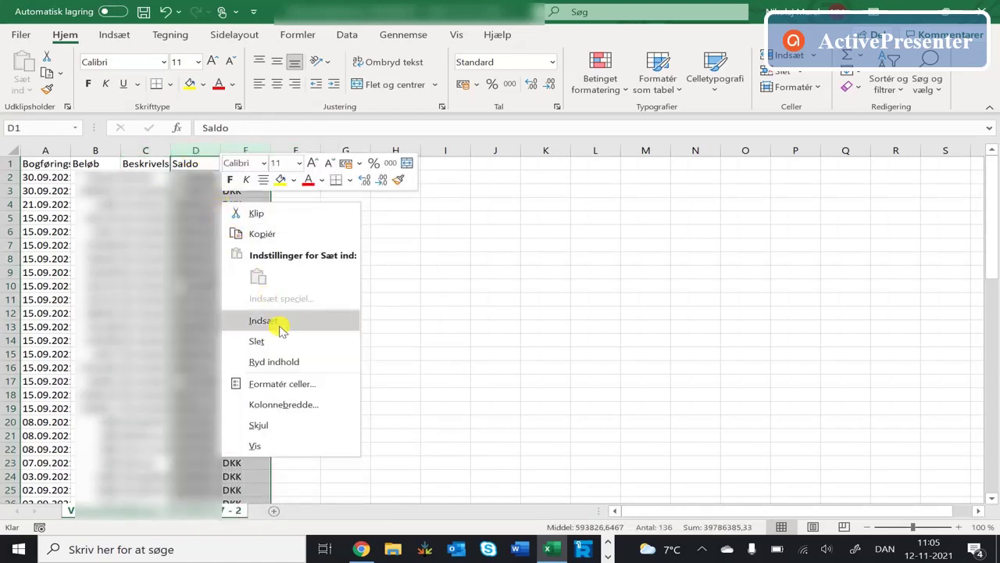
pyautogui.click(283, 343)
pyautogui.click(398, 261)
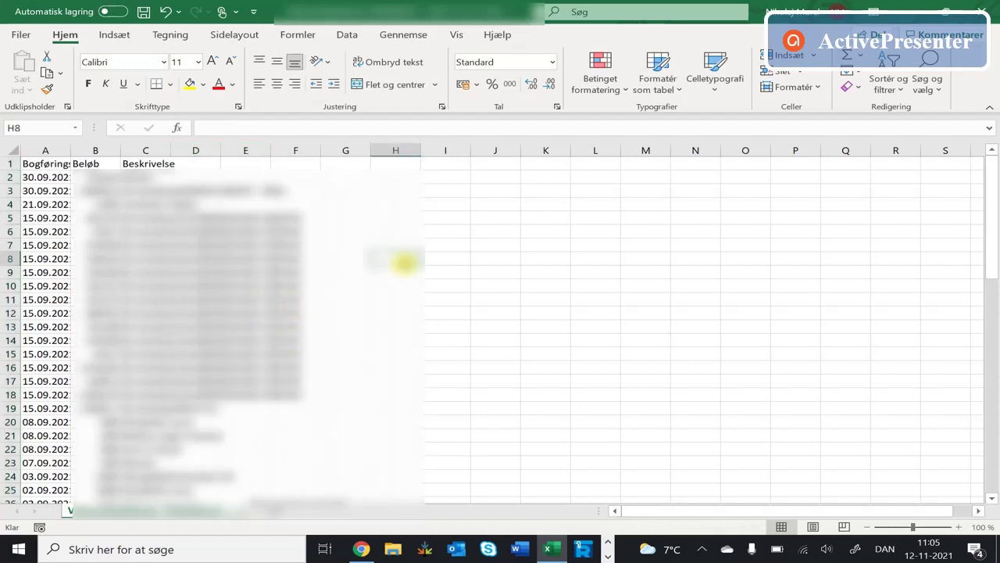
pyautogui.doubleClick(173, 149)
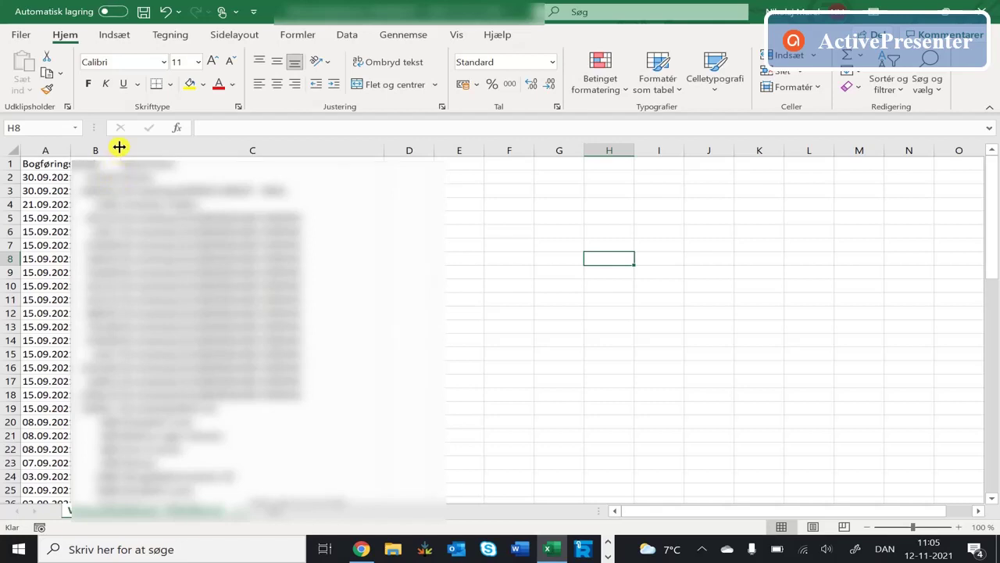
pyautogui.doubleClick(71, 148)
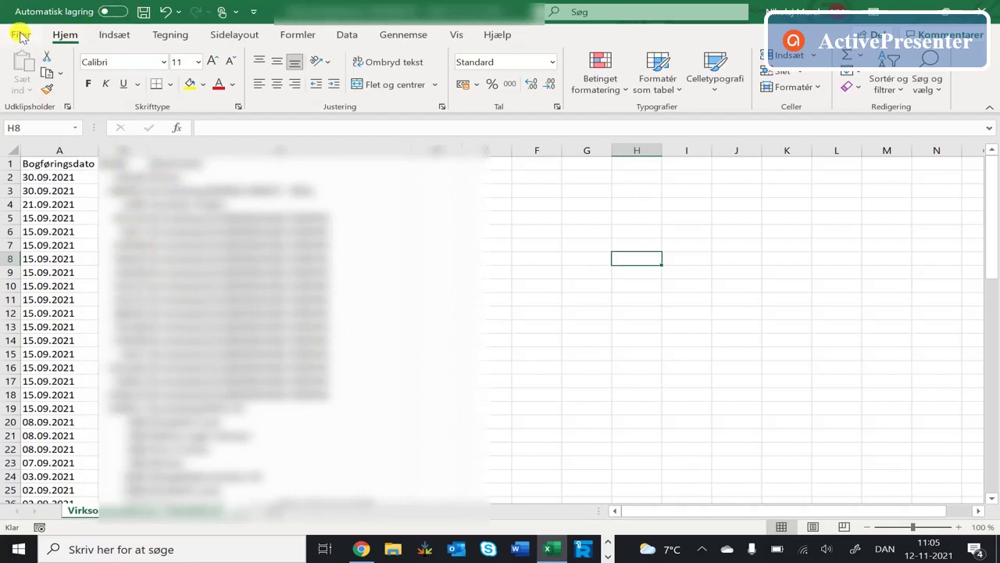
# Save the sheet to the desktop as CSV UTF-8 file '3. kvartal 2021'.
pyautogui.click(22, 36)
pyautogui.click(69, 227)
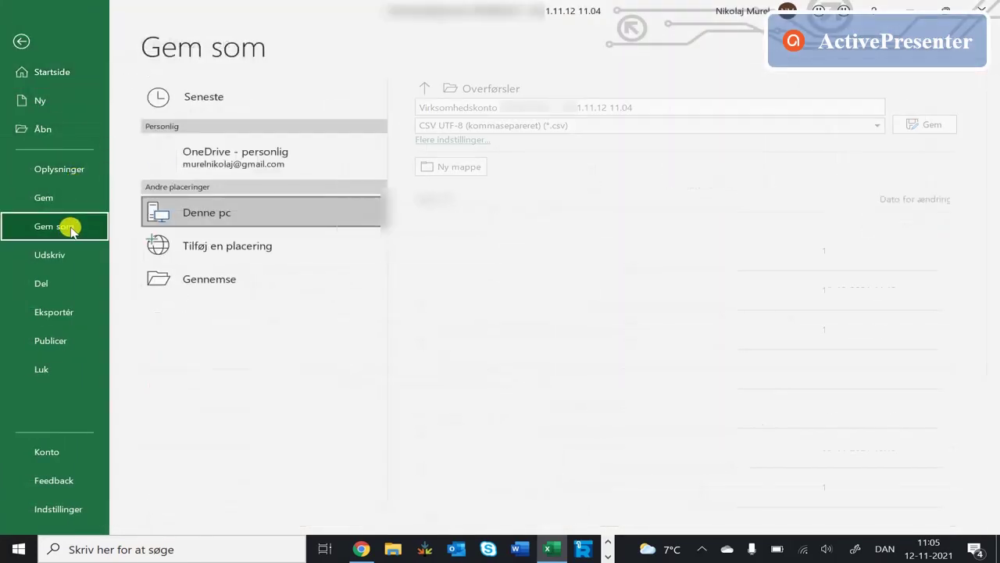
pyautogui.click(209, 278)
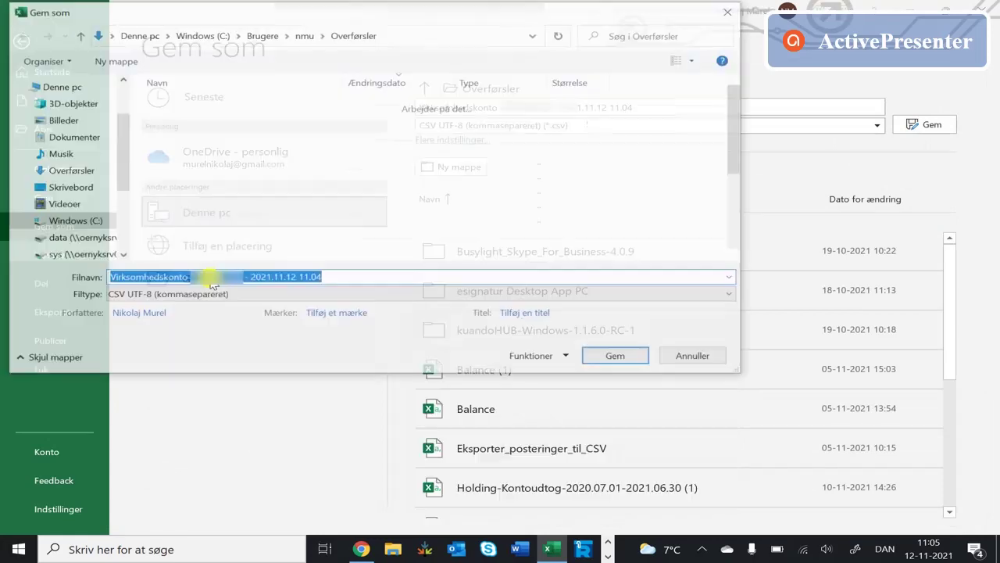
pyautogui.click(68, 206)
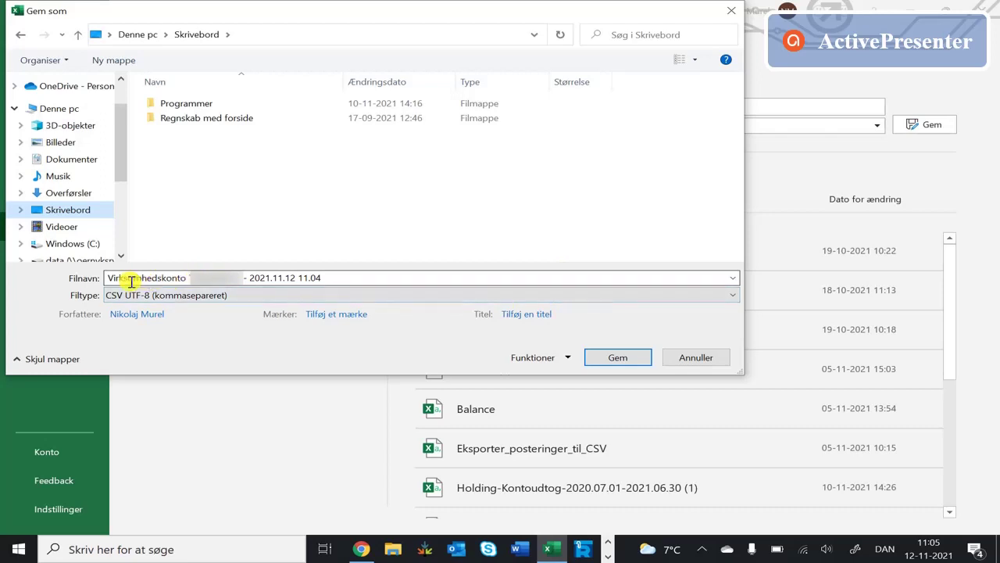
pyautogui.click(337, 276)
pyautogui.moveTo(340, 277); pyautogui.dragTo(100, 275)
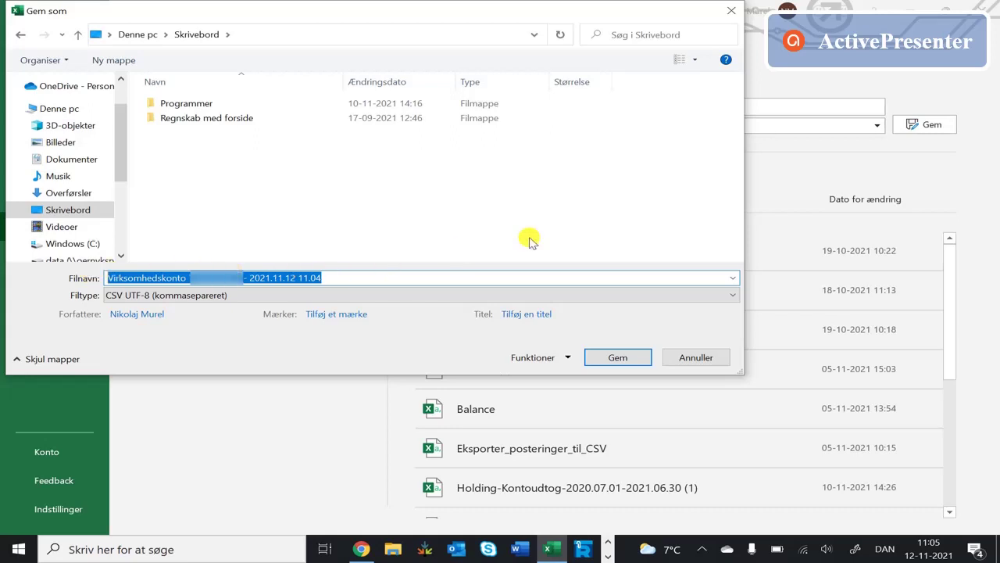
pyautogui.write('3. kvartal 2021')
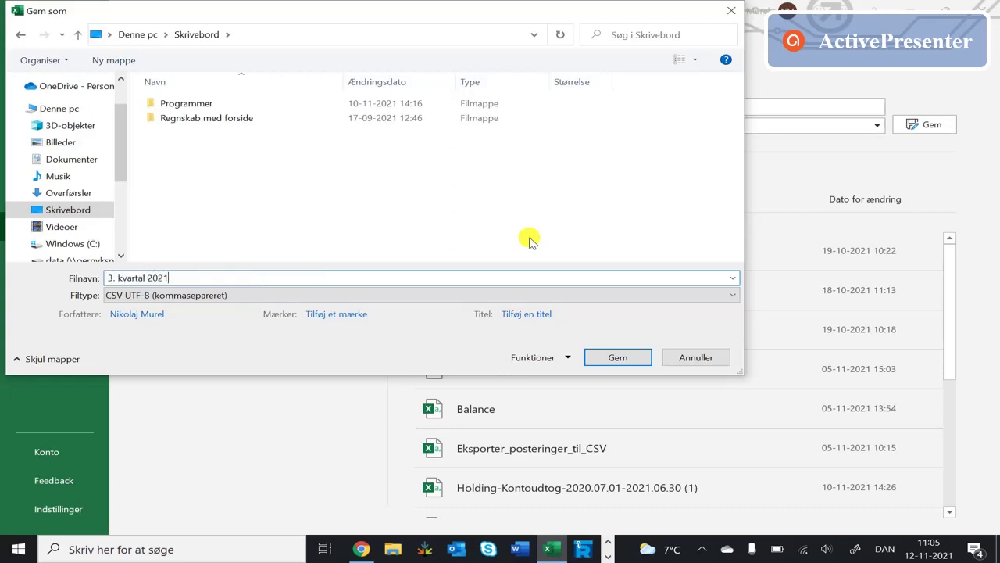
pyautogui.click(618, 358)
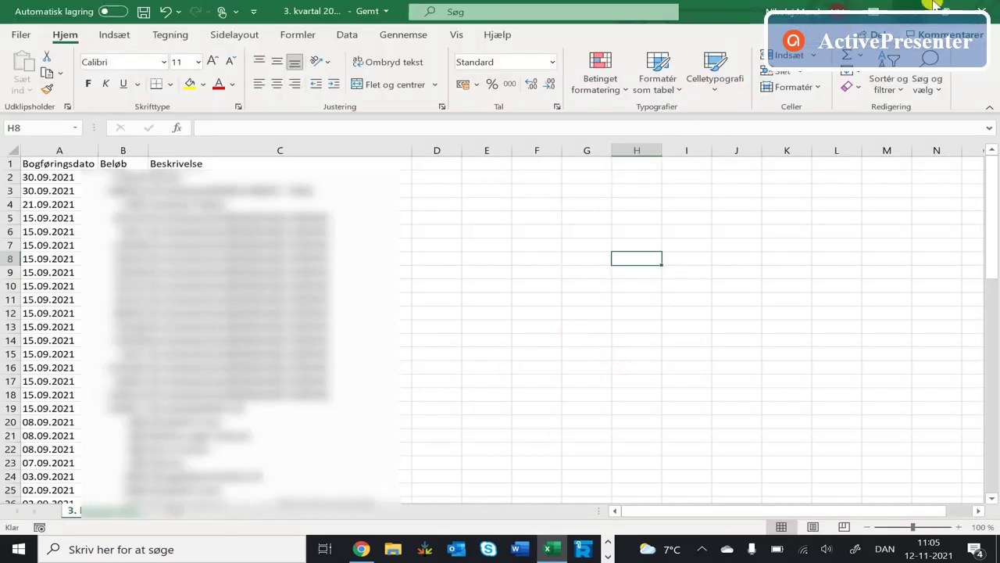
# Close Excel, minimize the Nordea window and restore the e-conomic browser window.
pyautogui.click(982, 11)
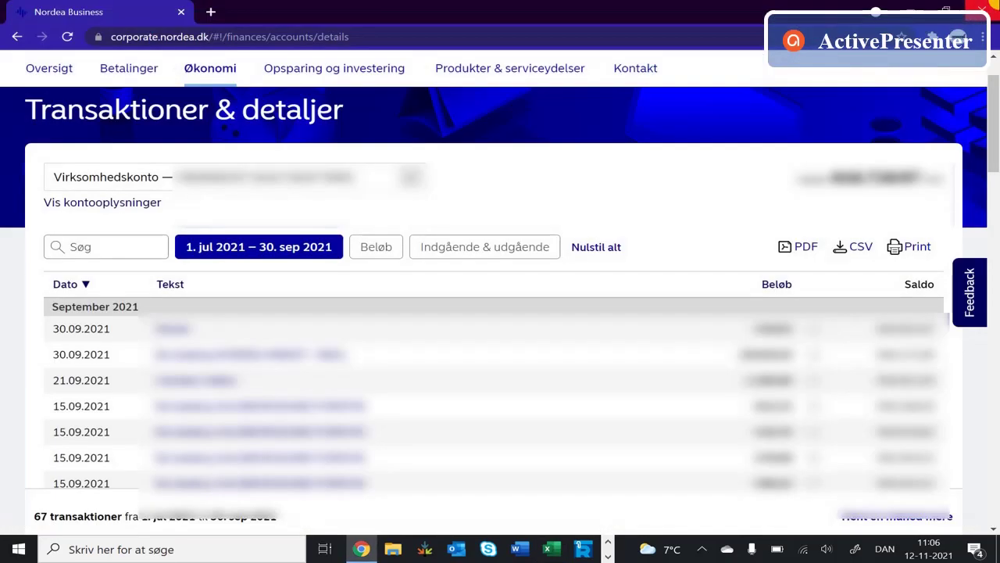
pyautogui.click(919, 6)
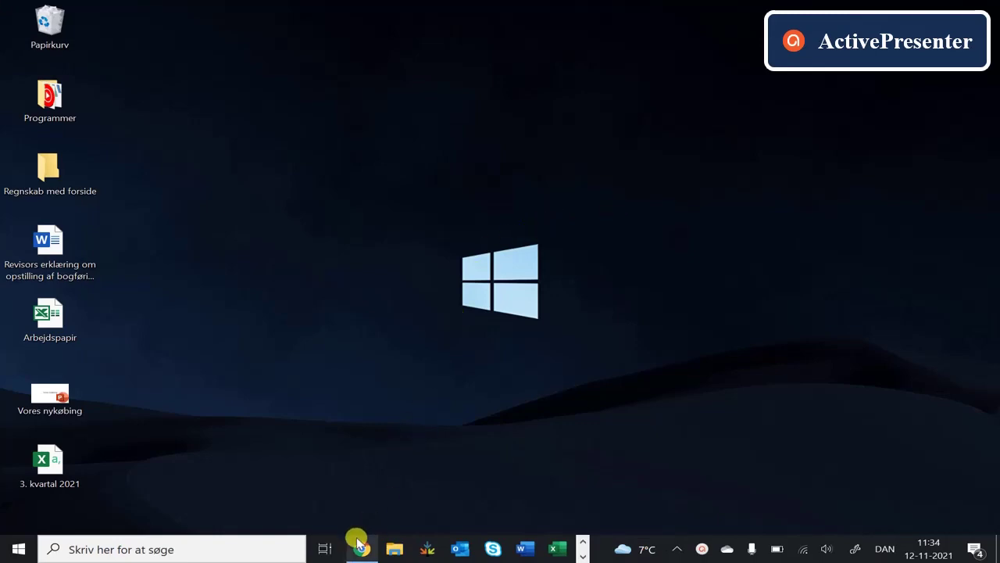
pyautogui.click(359, 549)
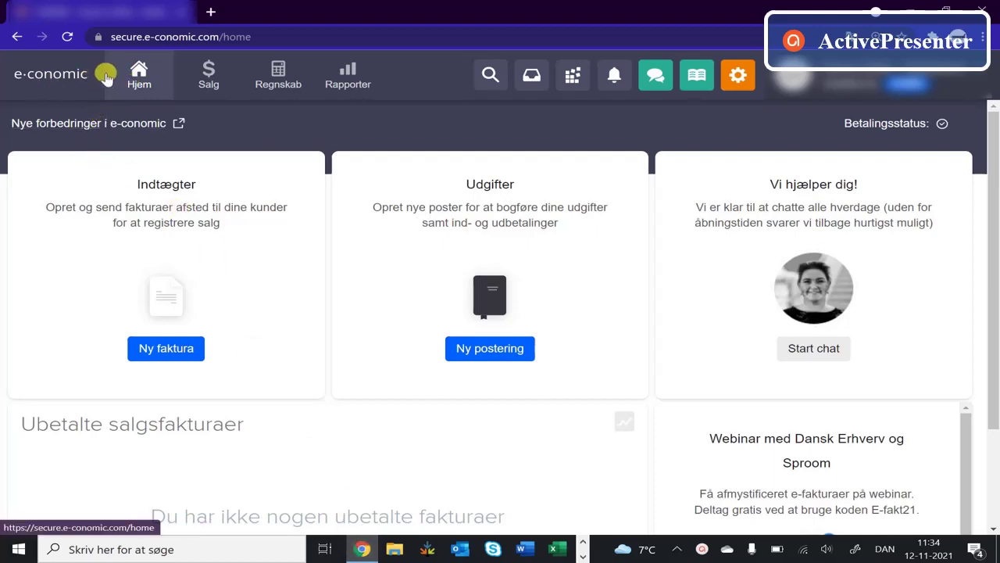
# Go to Regnskab > Bankafstemning and start the Importér CSV-fil import.
pyautogui.click(266, 69)
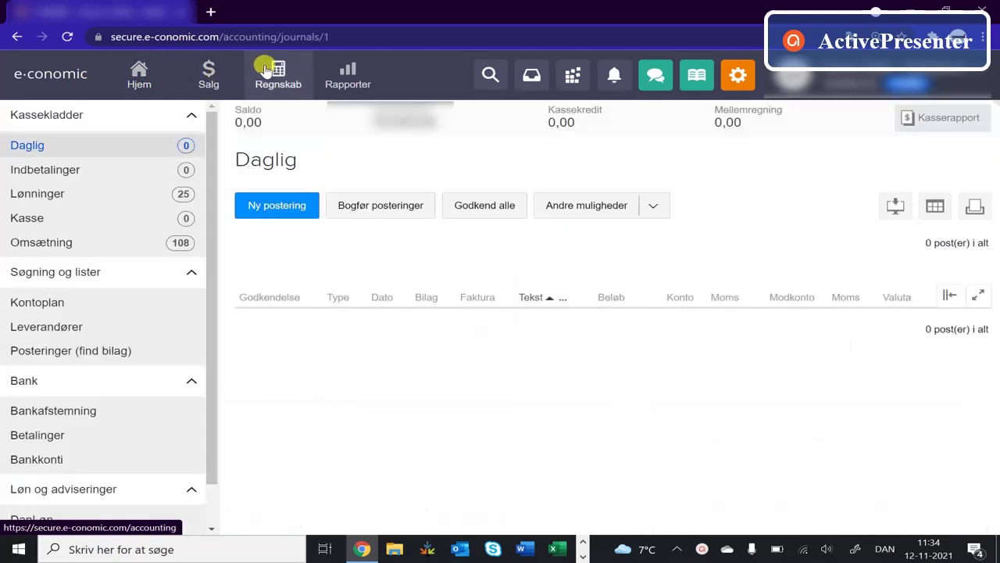
pyautogui.click(91, 412)
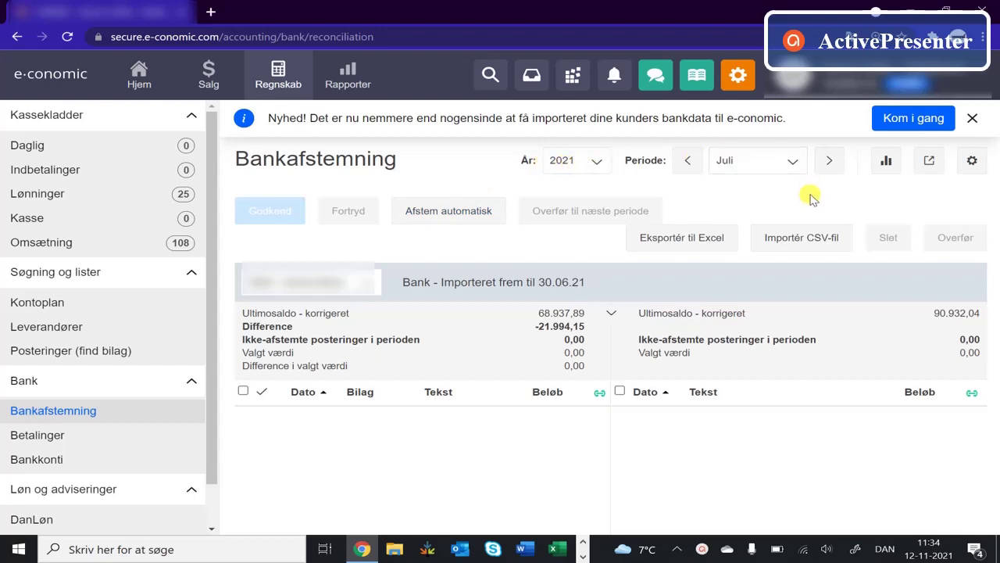
pyautogui.click(812, 242)
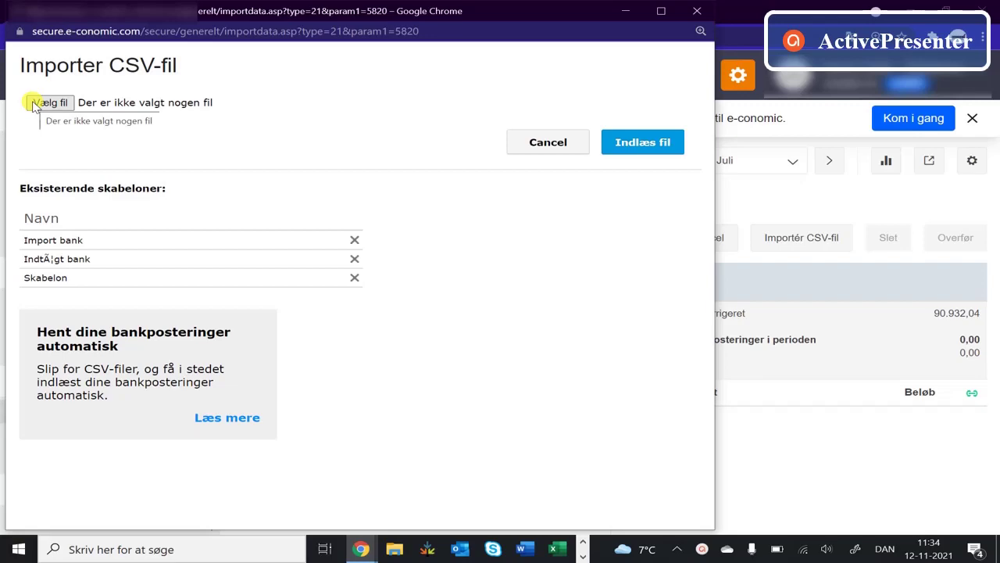
# Choose '3. kvartal 2021' from the desktop and load it for column matching.
pyautogui.click(33, 105)
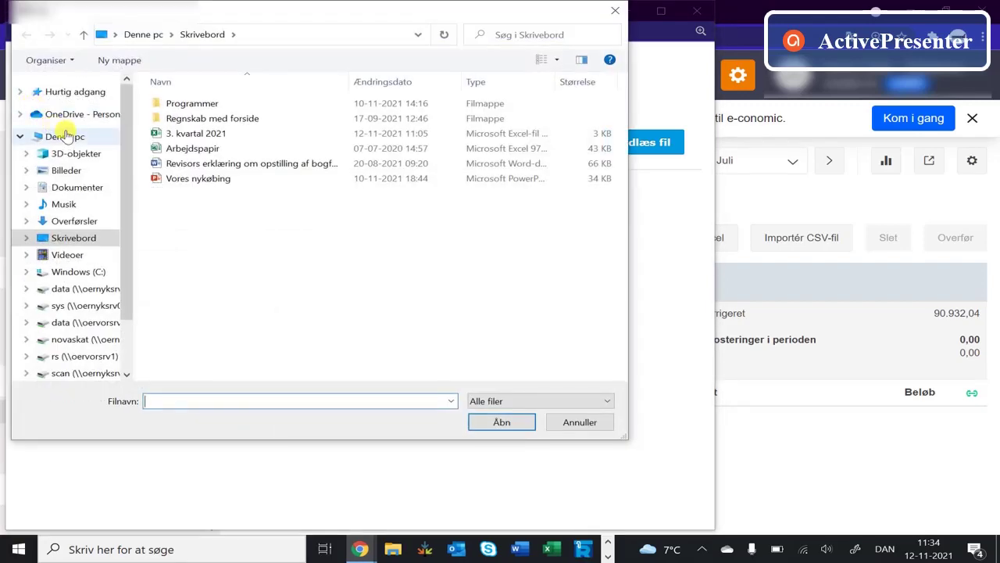
pyautogui.click(174, 134)
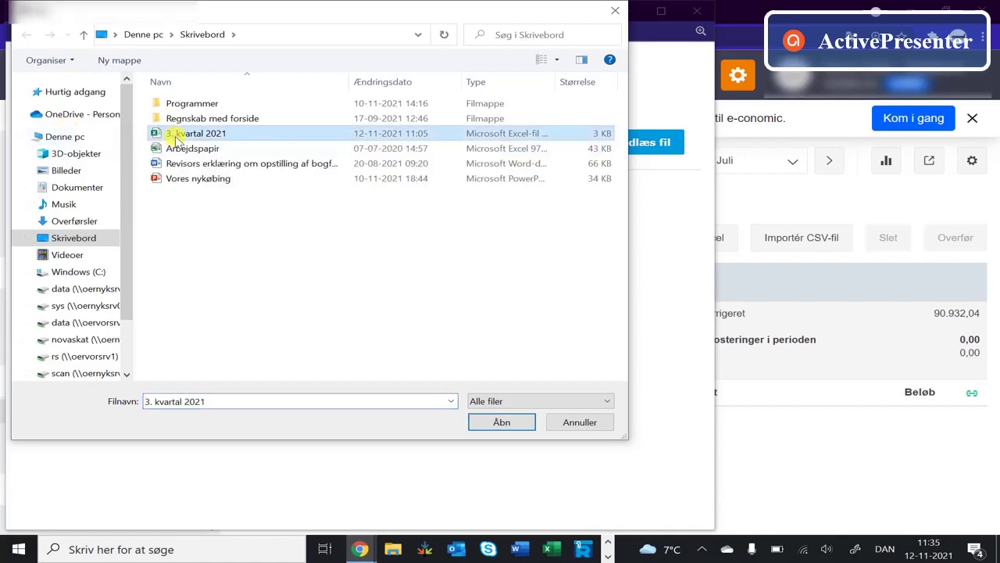
pyautogui.click(495, 429)
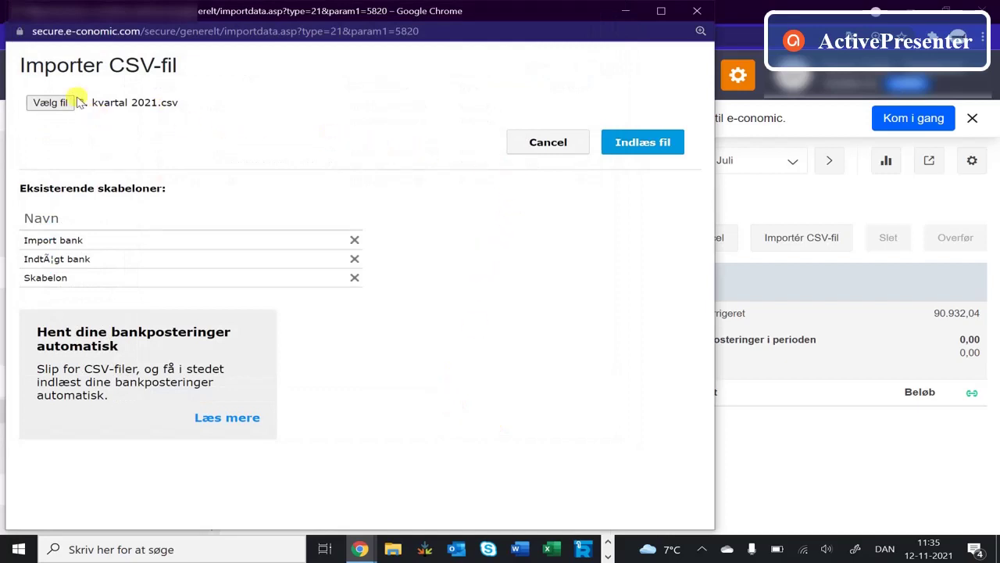
pyautogui.click(670, 142)
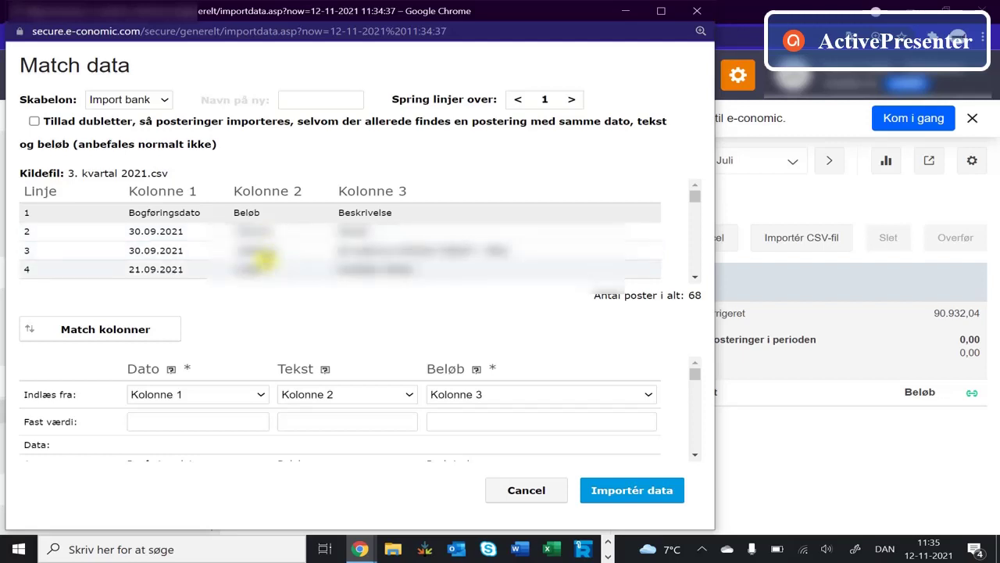
# Map Tekst to Kolonne 3 and Beløb to Kolonne 2, then import the data.
pyautogui.click(344, 397)
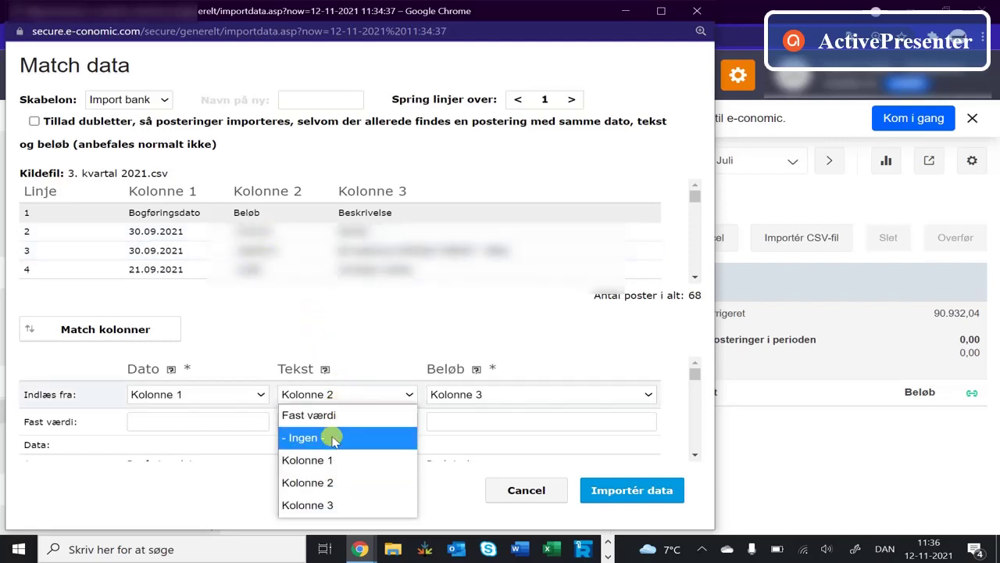
pyautogui.click(324, 505)
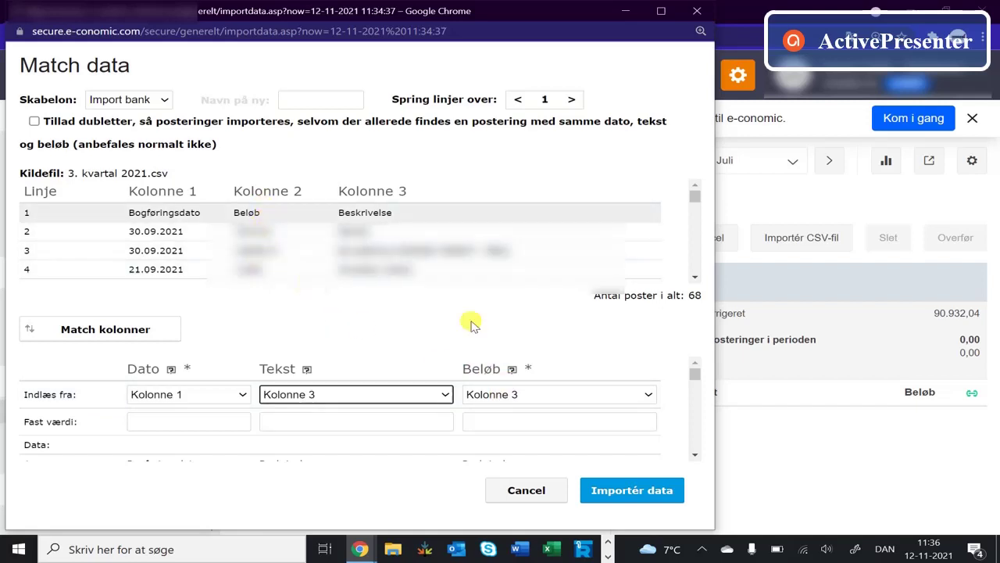
pyautogui.click(553, 394)
pyautogui.click(527, 479)
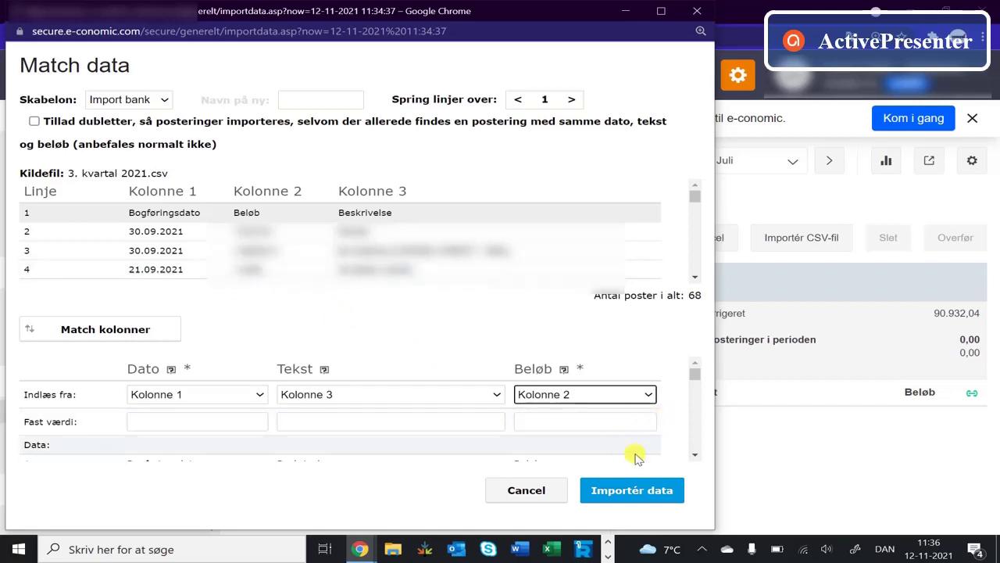
pyautogui.click(633, 492)
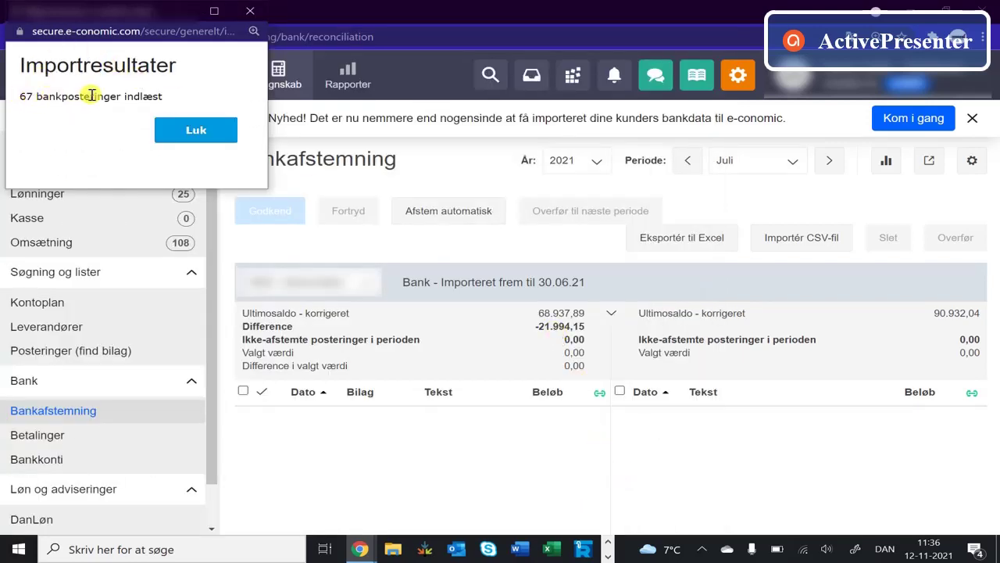
# Close the import results and step the period from July to September 2021.
pyautogui.click(185, 128)
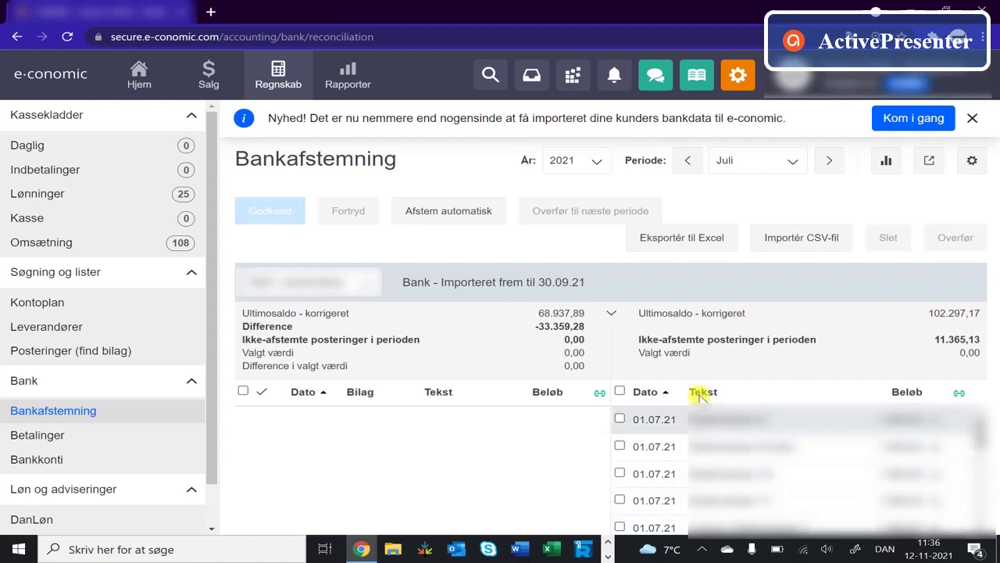
pyautogui.click(829, 160)
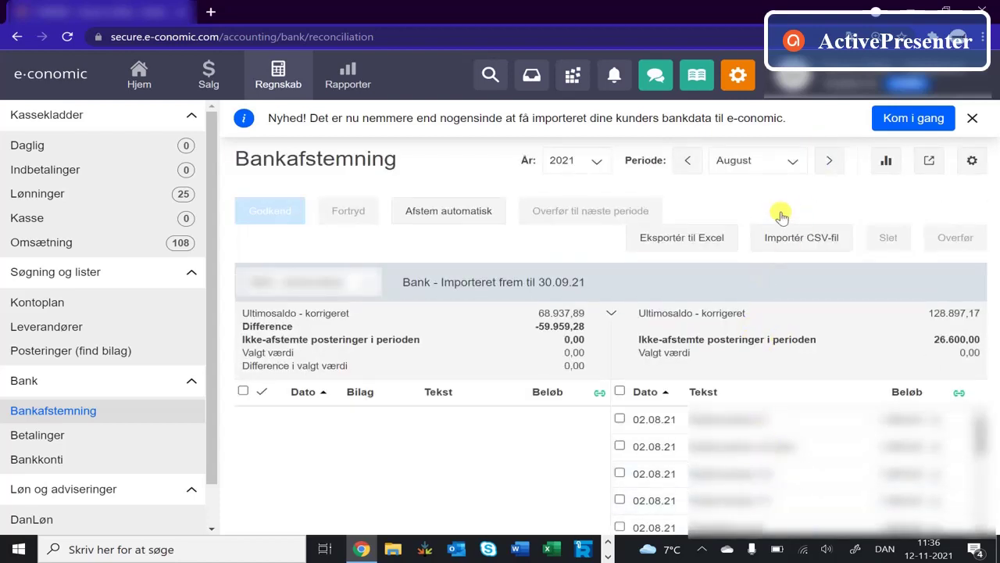
pyautogui.click(829, 160)
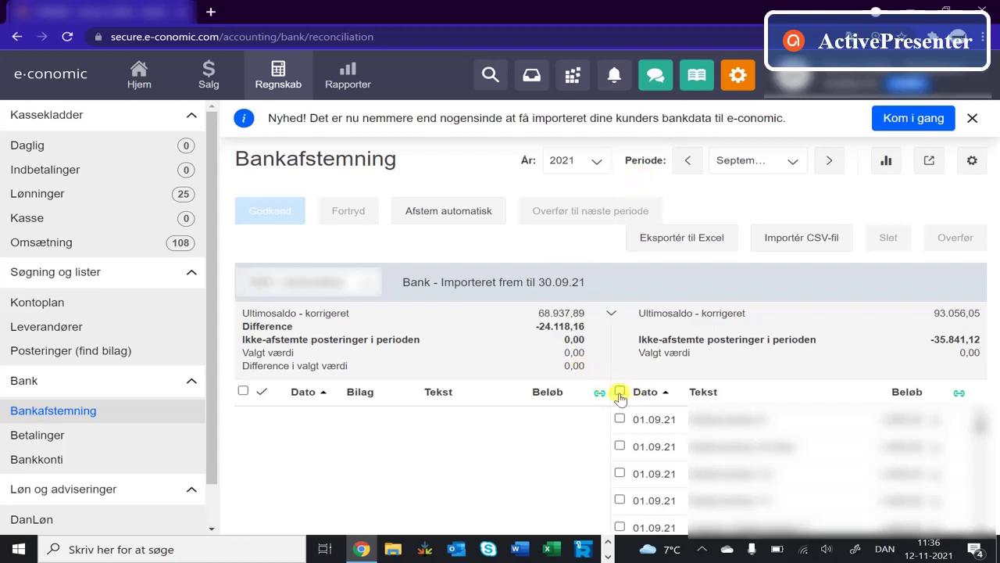
# Select every September bank entry and send them for transfer to the Daglig kassekladde.
pyautogui.click(620, 392)
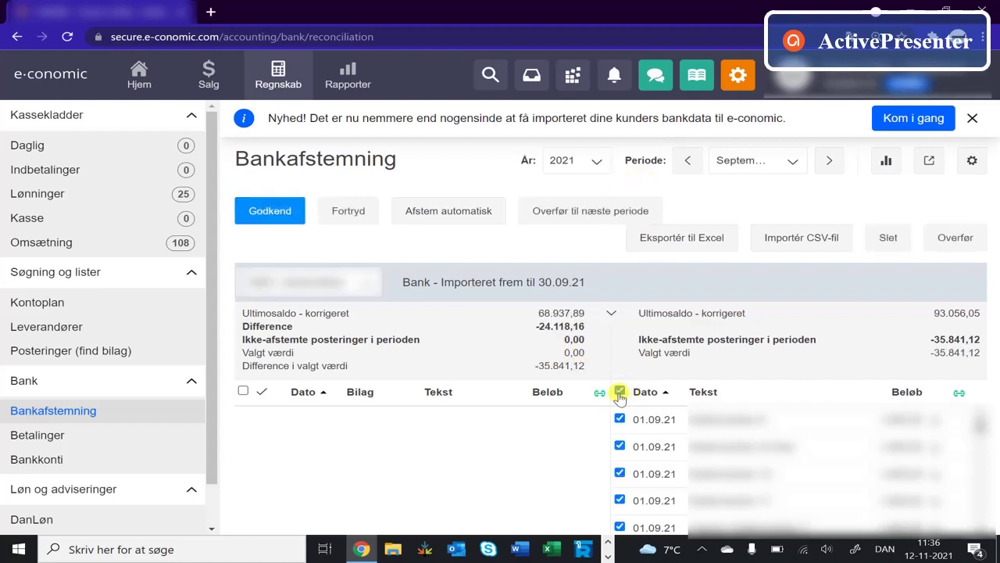
pyautogui.click(958, 237)
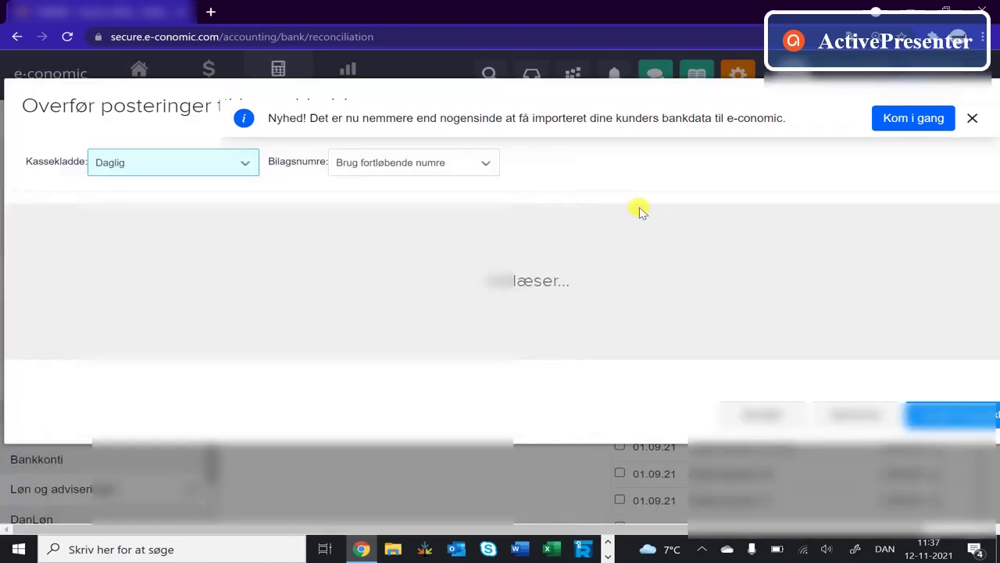